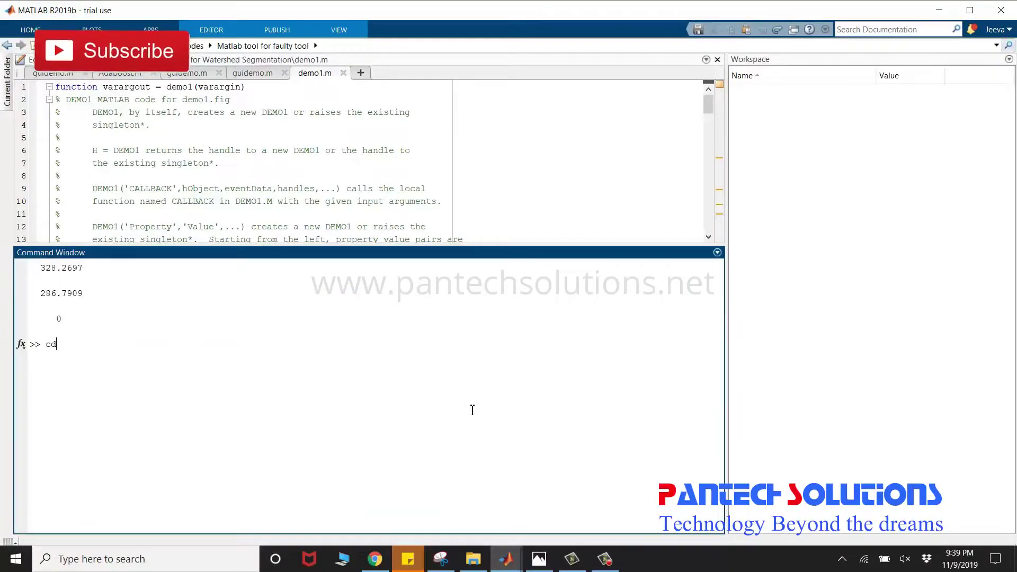
Rerun the earlier cd command from history to enter the faulty tool project folder
key(Up)
key(Return)
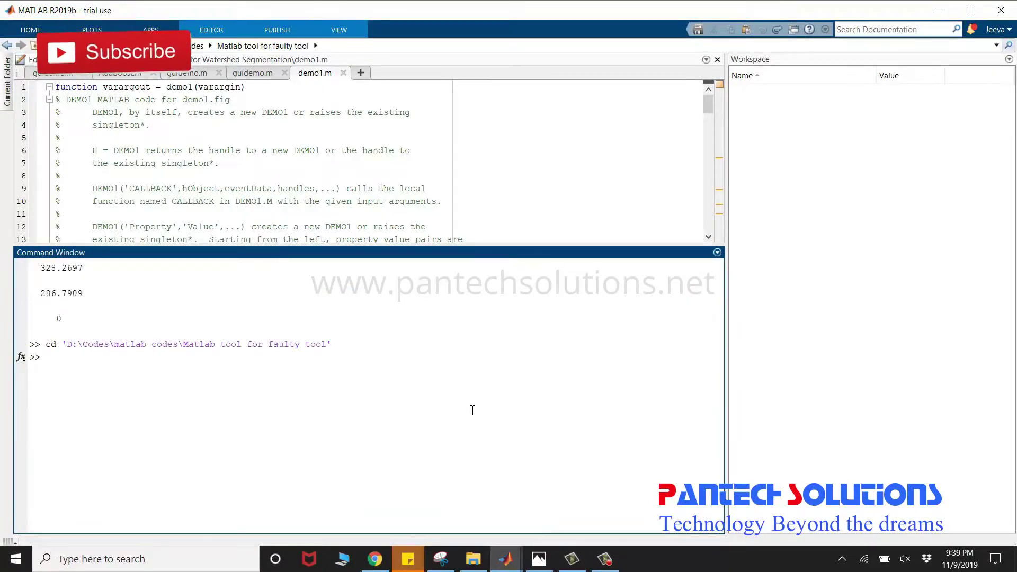
text(guidemo)
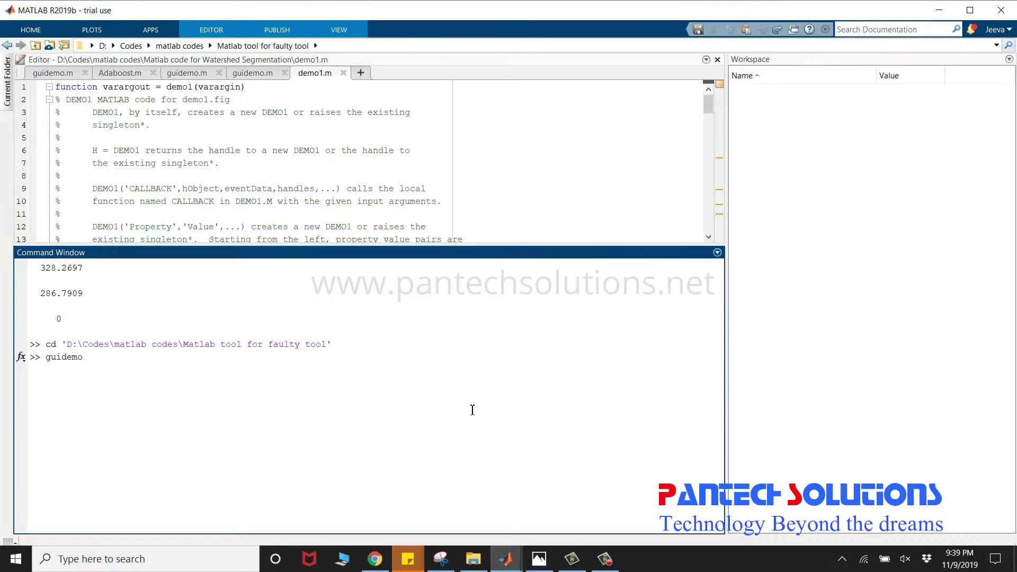
Run guidemo, load tool image P1 (1), and identify it as Faulty, dismissing the warning
key(Return)
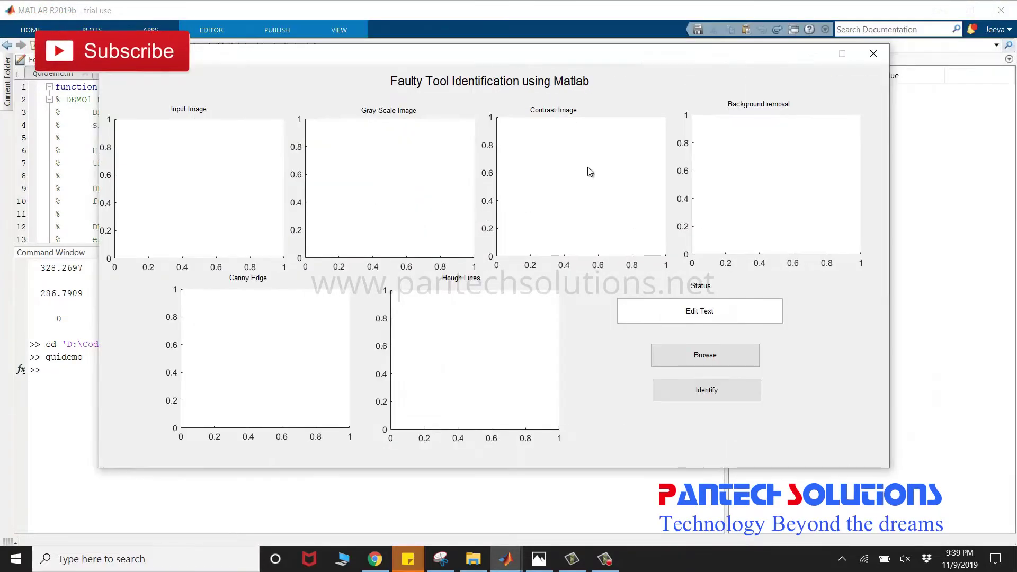
click(676, 350)
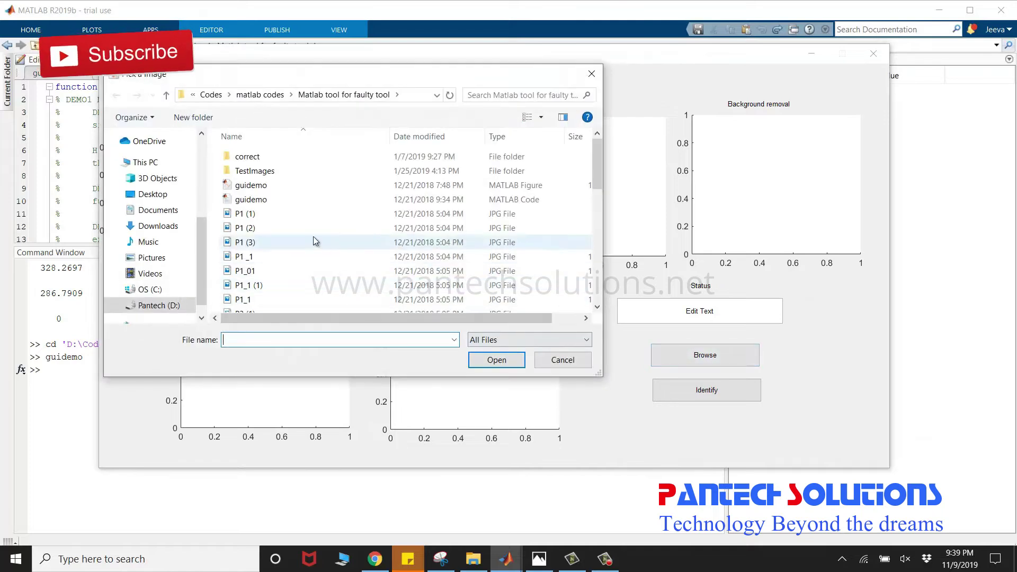
double_click(286, 215)
click(705, 390)
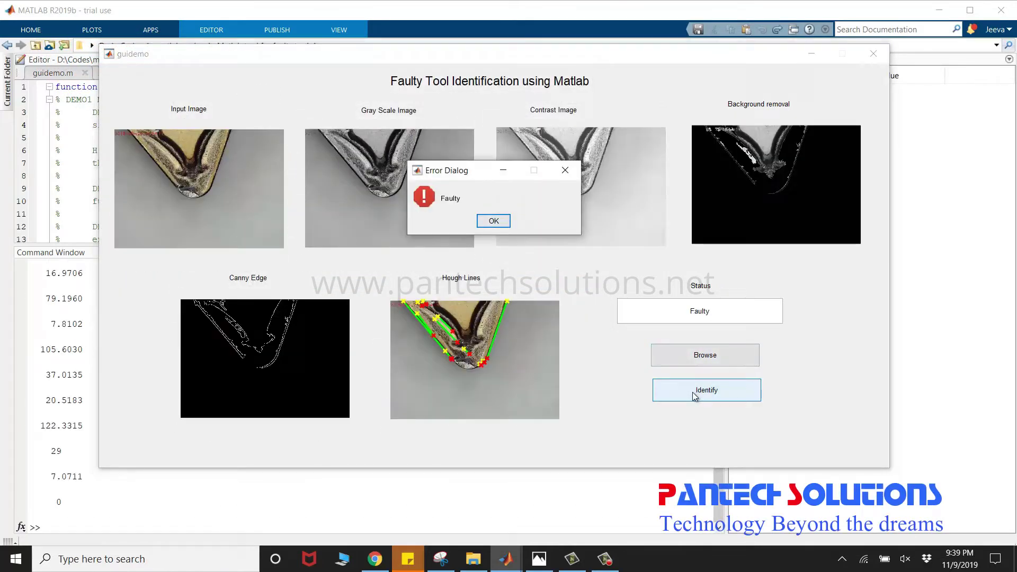
click(493, 221)
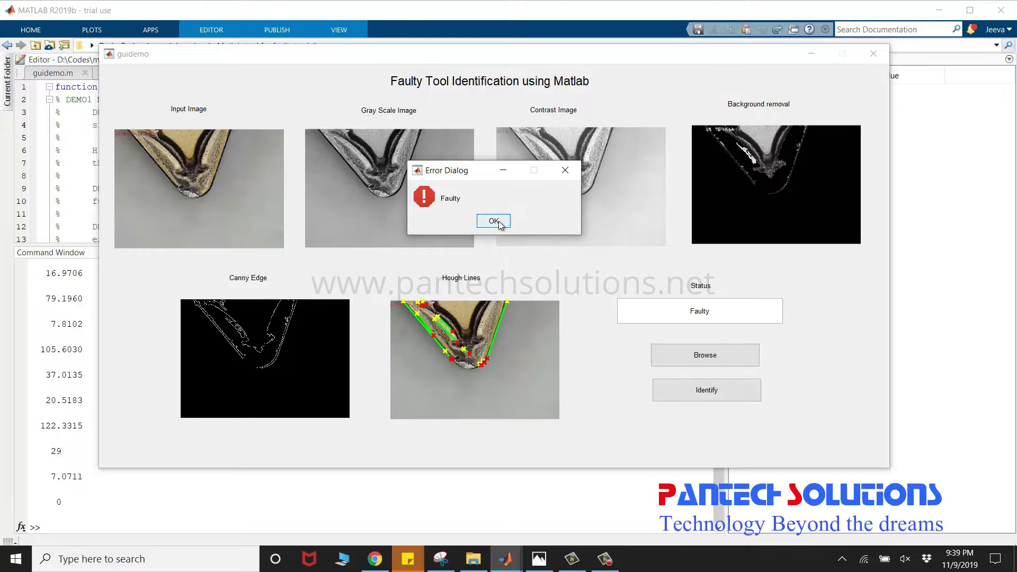
click(493, 221)
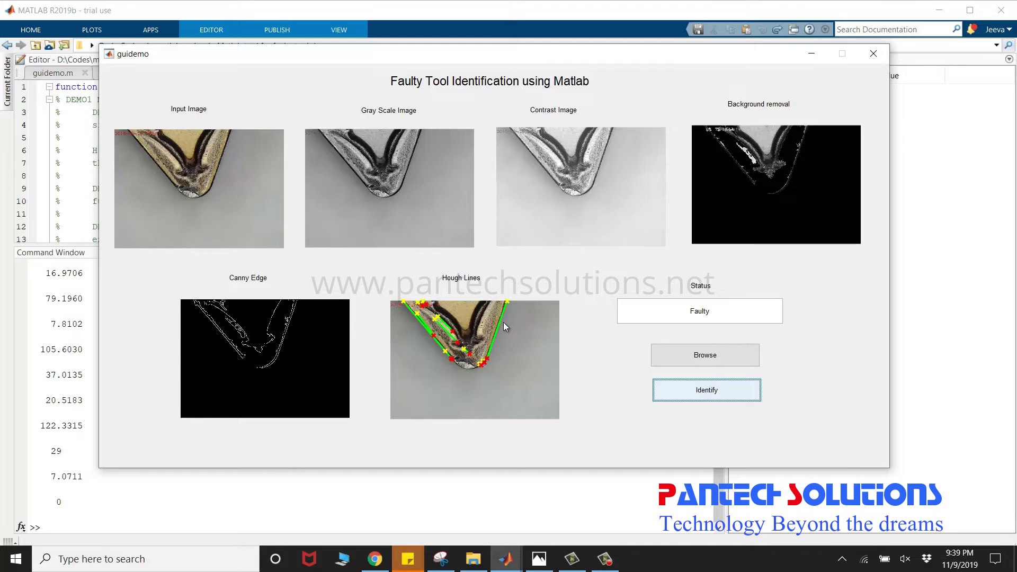
Load image P1 from the correct folder and identify it, confirming the Ideal result
click(705, 355)
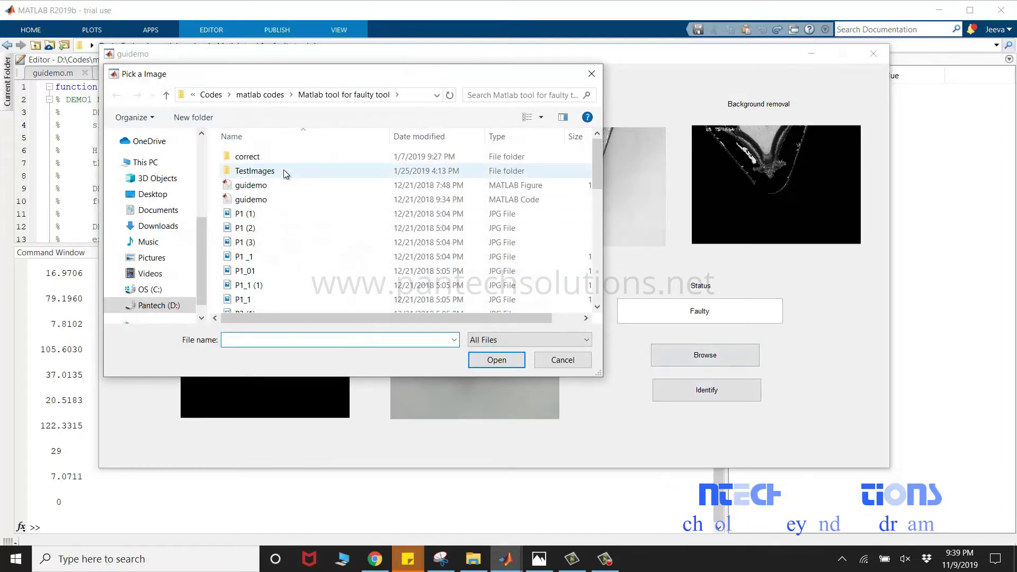
double_click(269, 157)
double_click(256, 157)
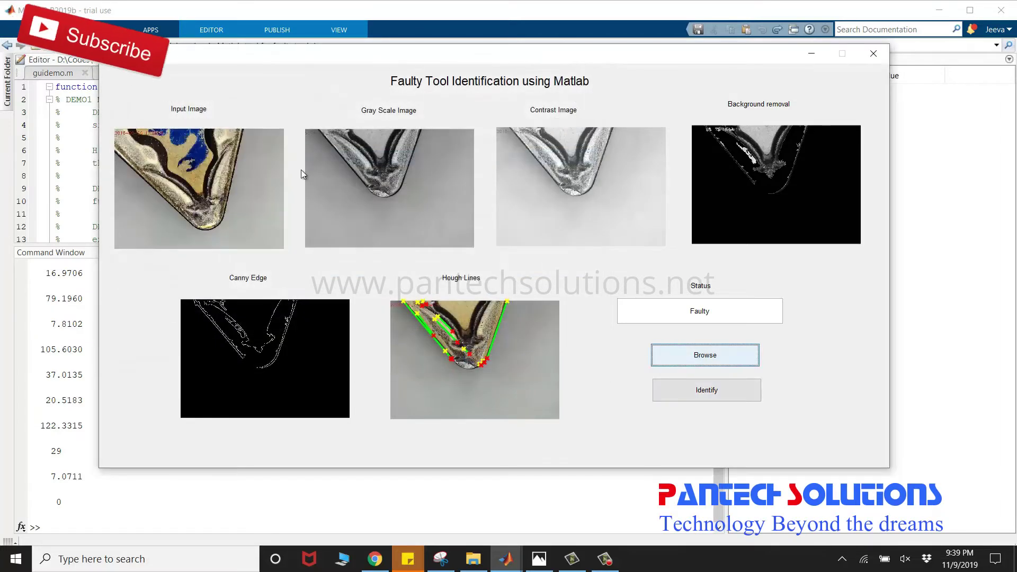
click(706, 389)
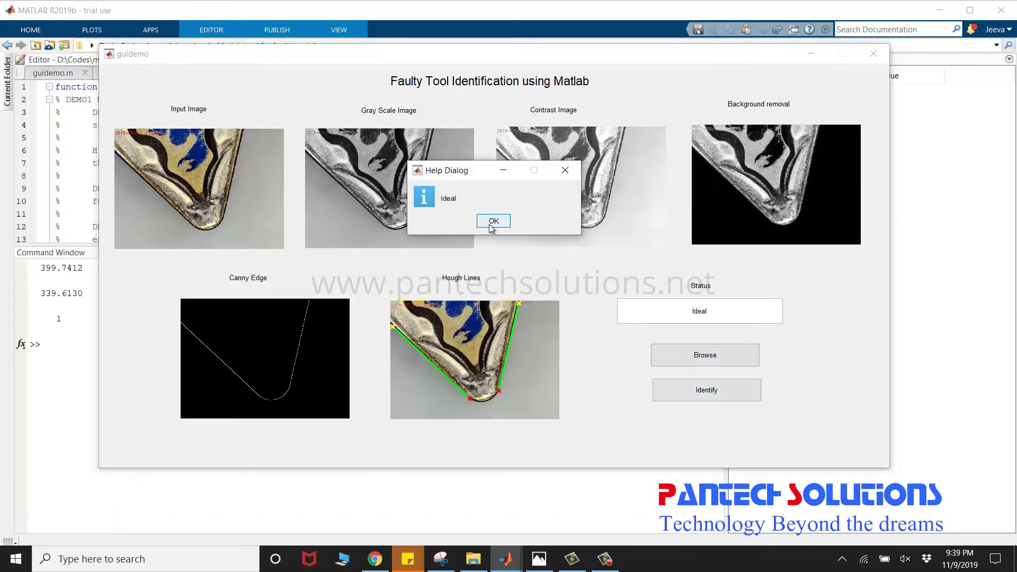
click(492, 222)
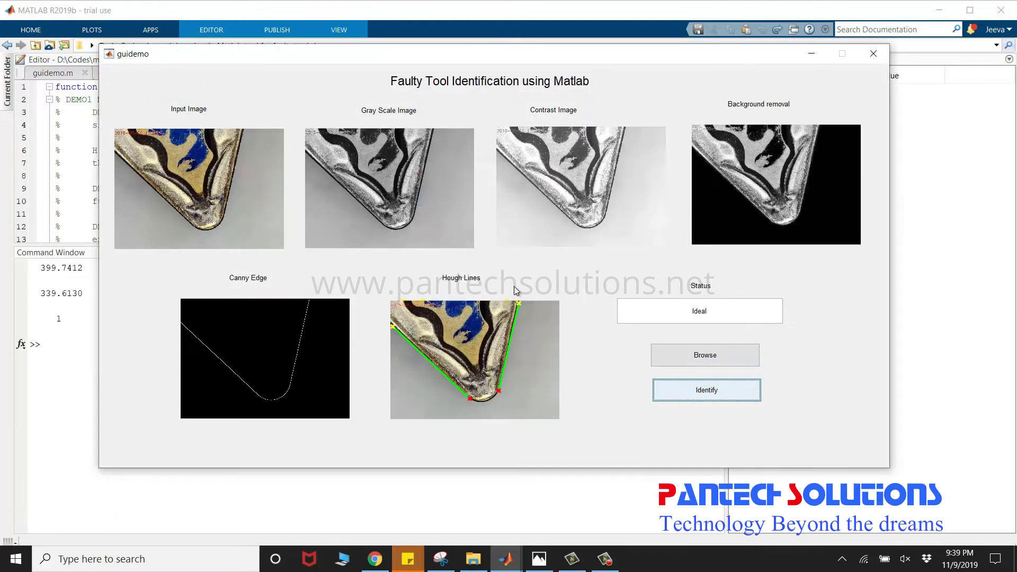